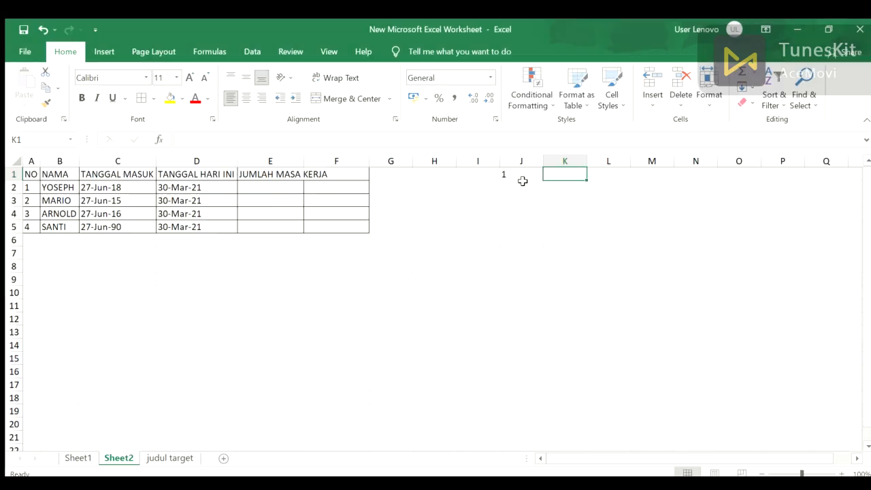
Step: Enter the first instruction in K1: "KITA BUAT TERLEBIH DAHULU TABEL SEPERTI CONTOH DISAMPING"
type("KITA ")
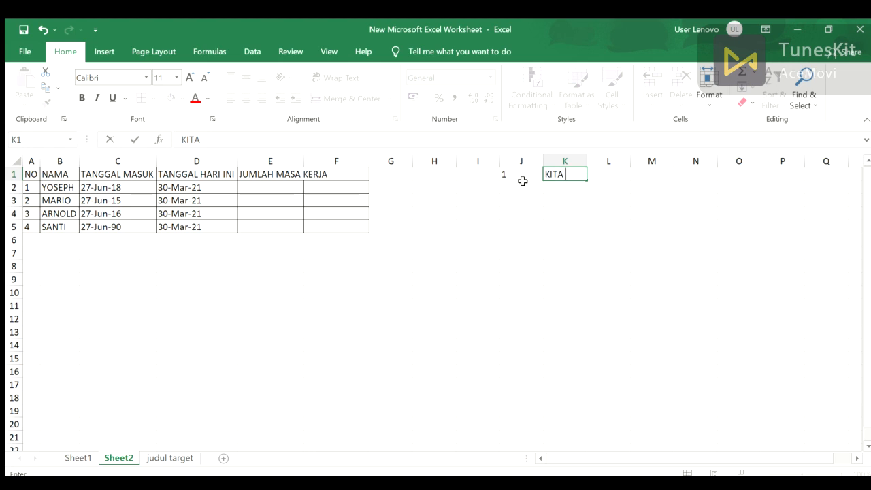
type("BUAT TERL")
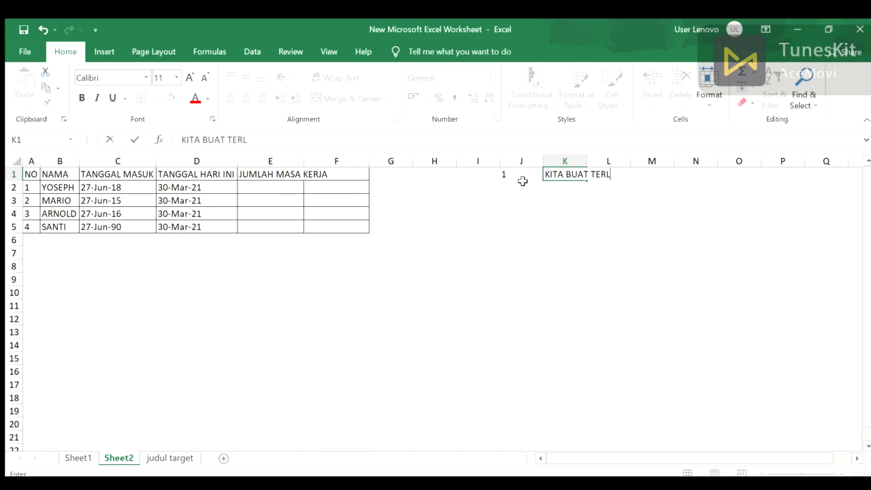
type("EBIH DAH")
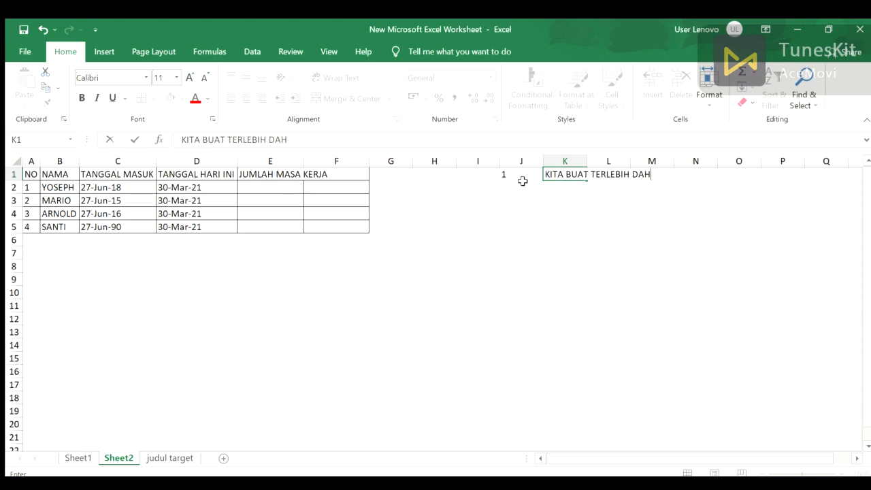
type("ULU TABEL SEPE")
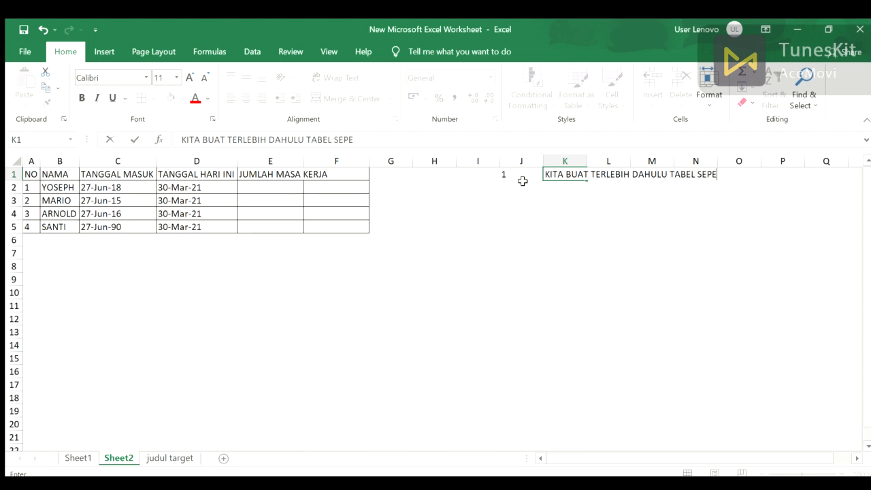
type("RTI CONTOH D")
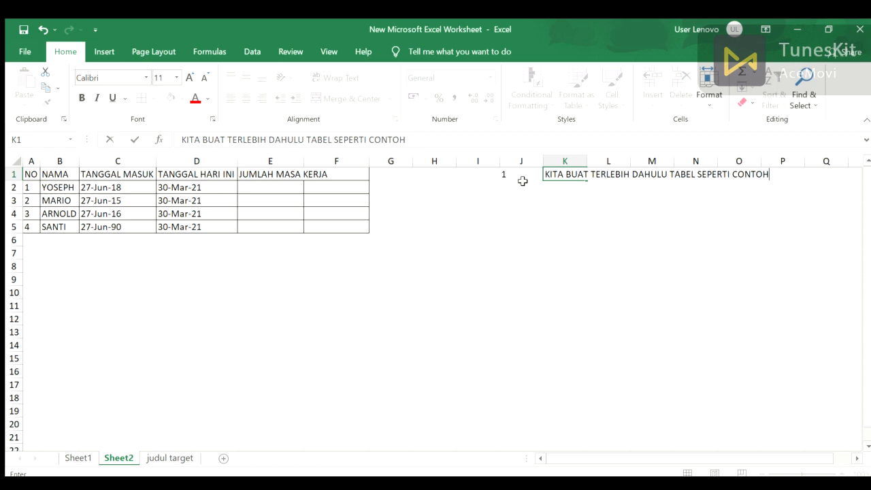
type("ISAMPING")
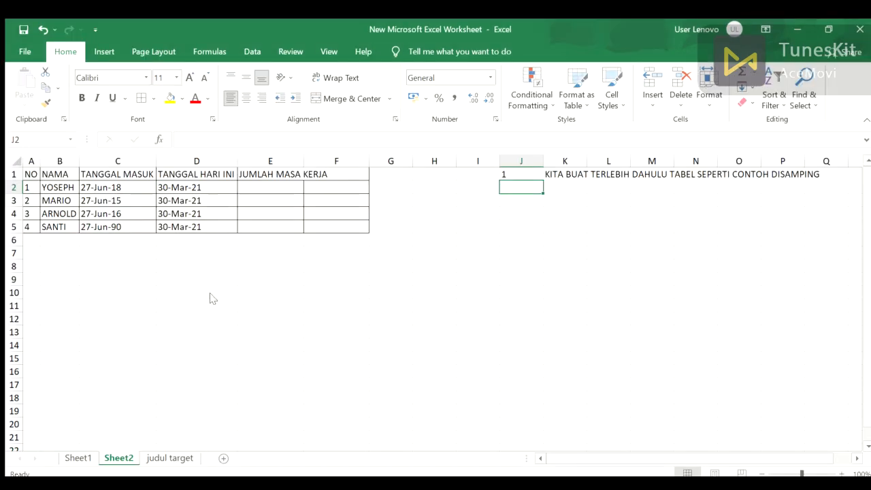
Step: Add the second instruction, with the number 2 in J2 and "KITA BUAT RUMUSNYA" in K2
type("2")
key("Tab")
type("KITA BUAT")
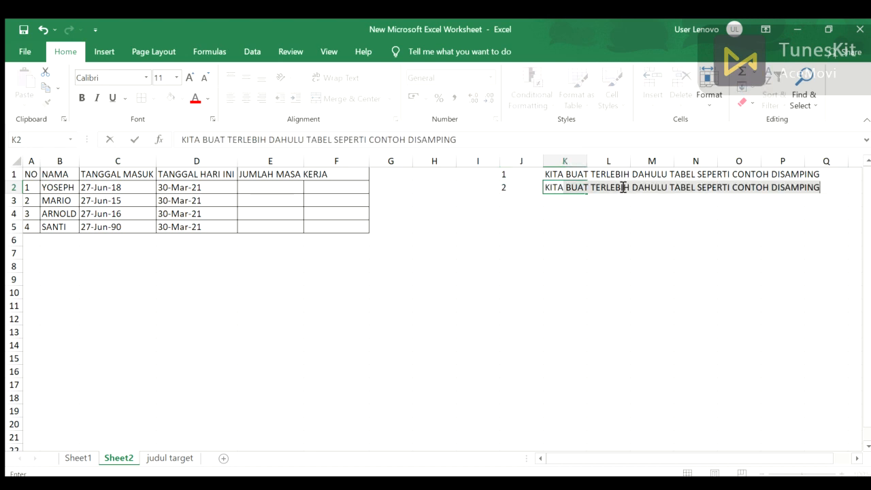
type(" RU")
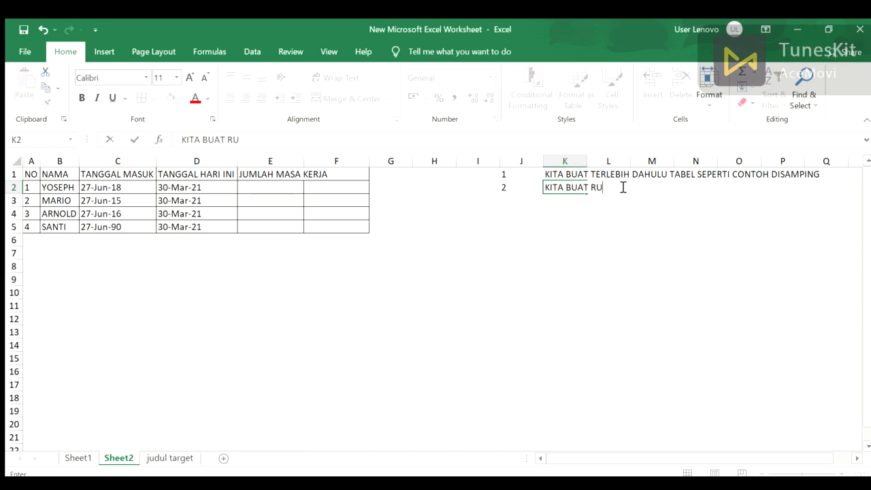
type("MUSNYA")
left_click(607, 199)
Step: Enter the formula =DATEDIF(C2;D2;"Y") in E2 to calculate the first employee's full years of service
left_click(283, 190)
type("=")
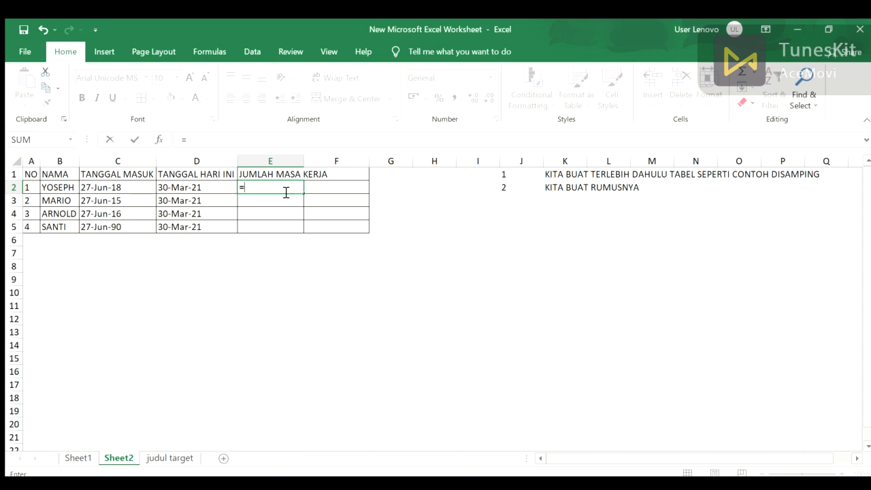
type("DATED")
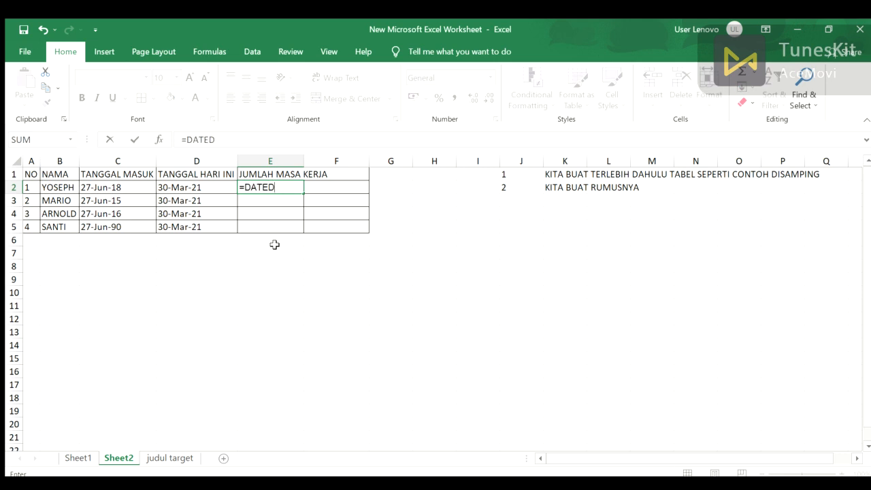
type("IF(C2;D2")
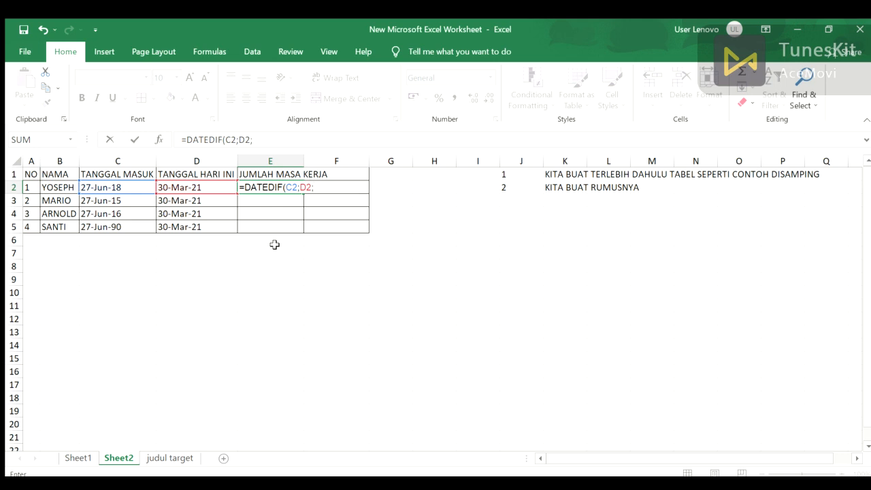
type(";\"Y\")")
key("Return")
Step: Add the third instruction, with the number 3 in J3 and "KITA ENTER" in K3
left_click(536, 202)
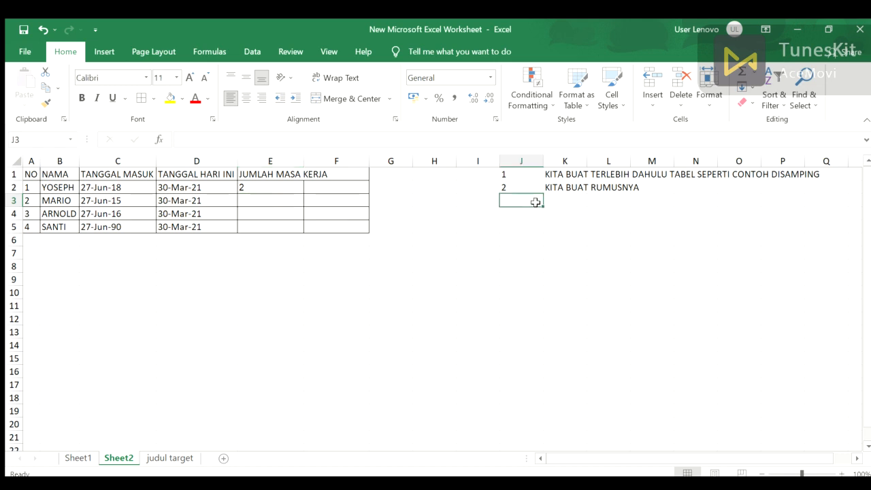
type("3")
key("Tab")
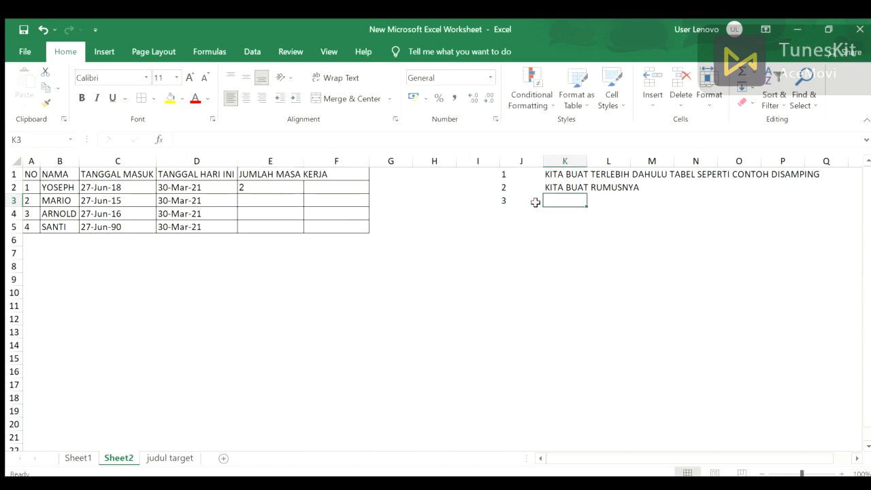
type("KI")
key("BackSpace")
key("BackSpace")
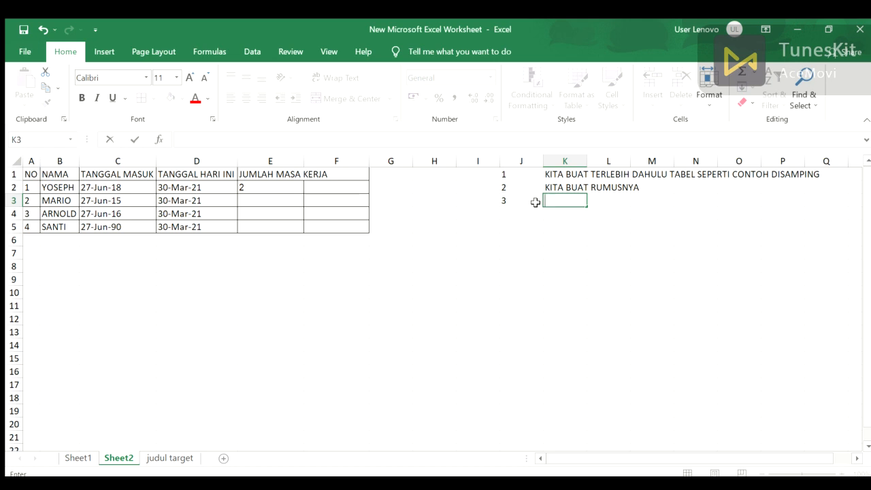
type("KITA ENTER")
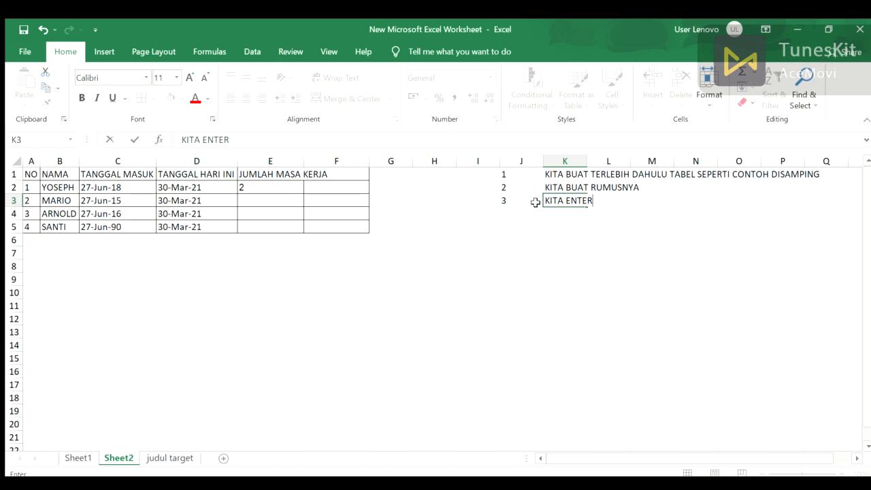
key("Return")
key("Return")
Step: Add the fourth instruction, with 4 in J4 and "KITA TARIK KESEMUA KOLOM AGAR TERISI DENGAN RUMUS YANG SAMA" in K4
key("Up")
key("Left")
type("4")
key("Right")
type("KI")
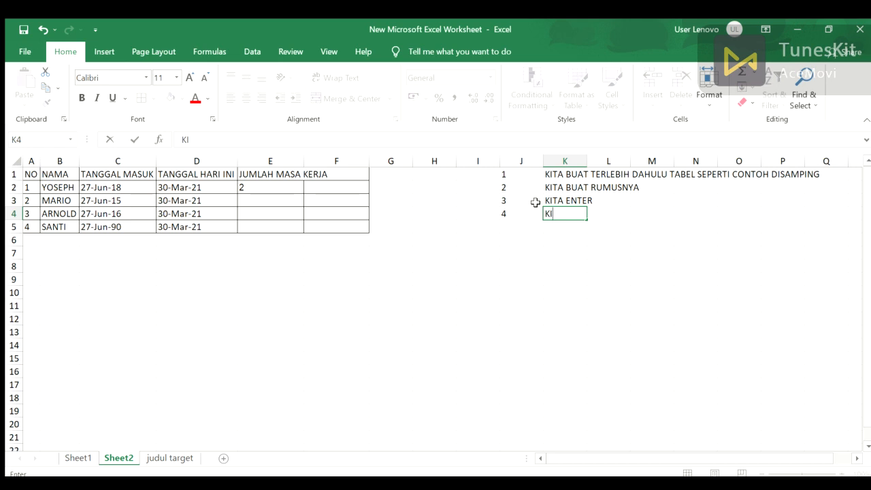
type("TA TARIK KESEMUA ")
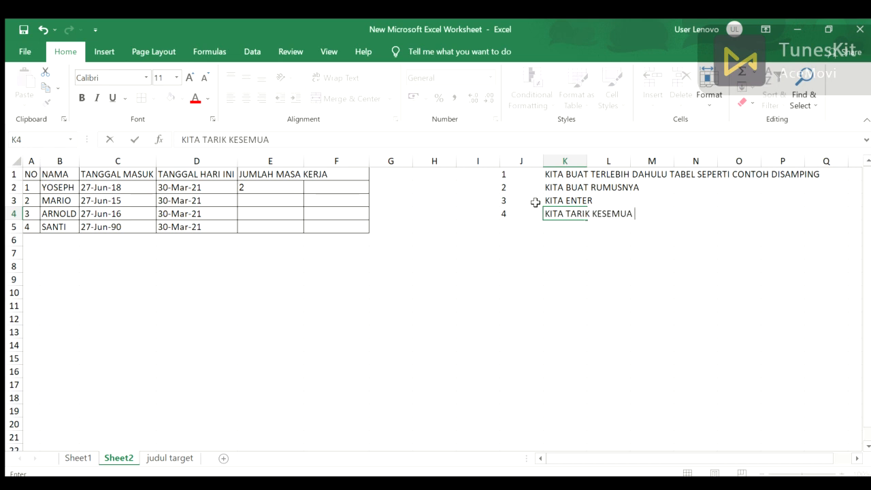
type("KOLOM AGA")
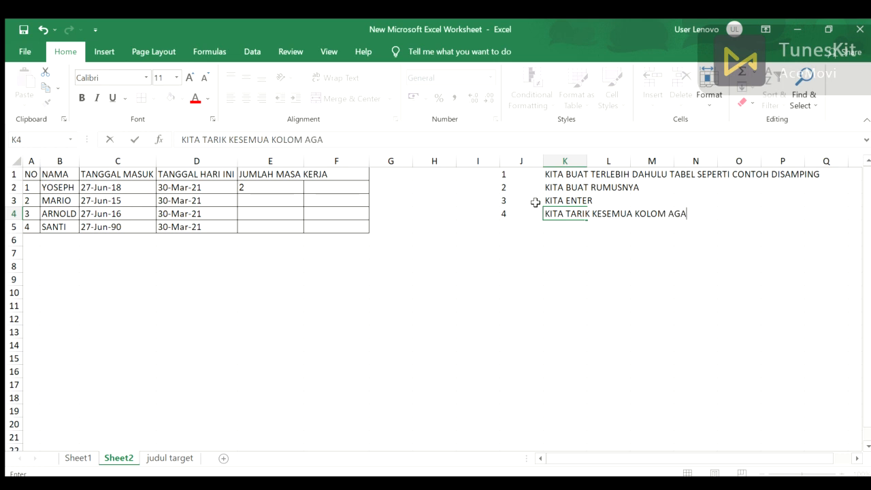
type("R TERISI DENGAN R")
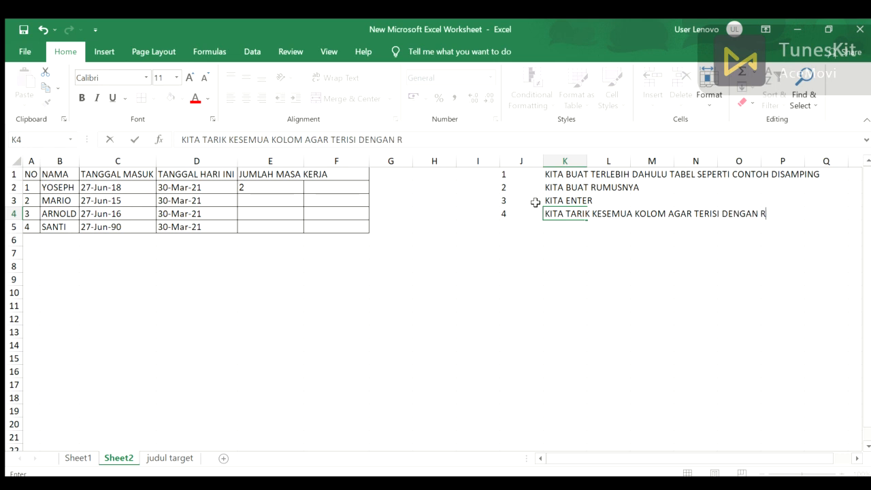
type("UMUS YANG SAMA")
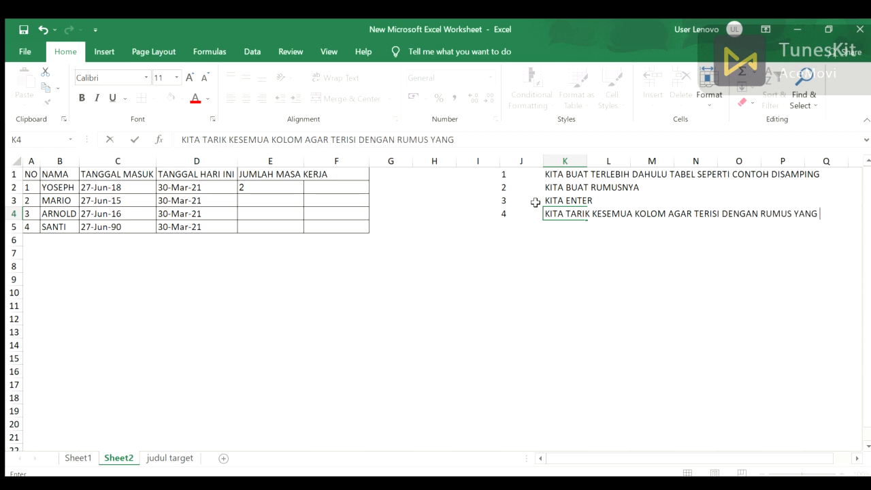
Step: Fill the DATEDIF formula from E2 down through E5 for the remaining employees
left_click(299, 188)
double_click(304, 193)
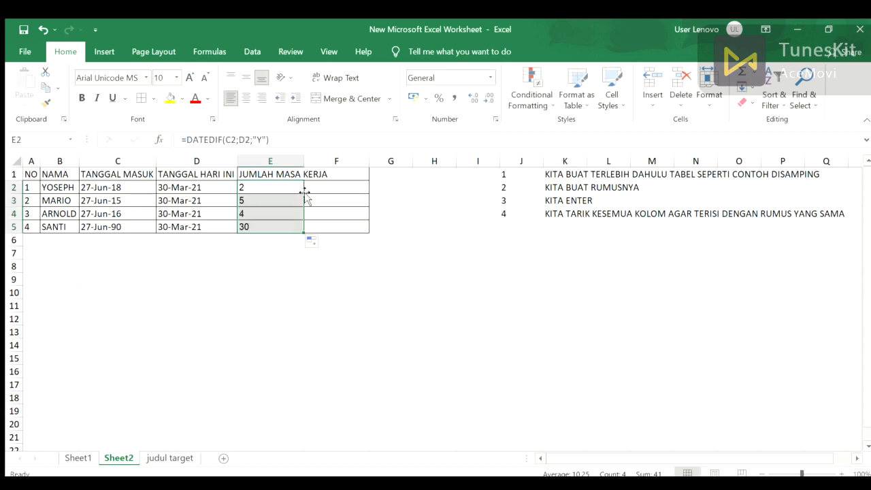
left_click(304, 267)
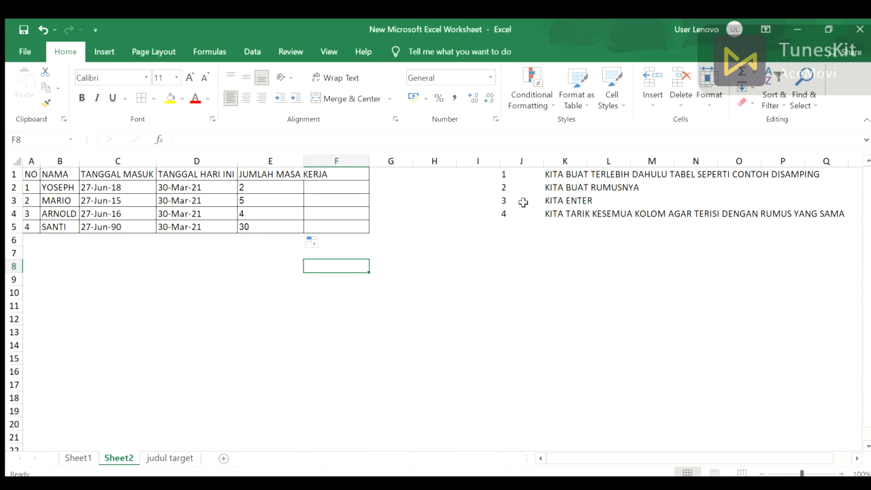
Step: Enter 5 in J5 and "KITA BUAT RUMUS YANG SAMA DI KOLOM SEBELAH DENGAN MENGGANTI SATU SIMBOL Y MENJADI YM" in K5
left_click(511, 225)
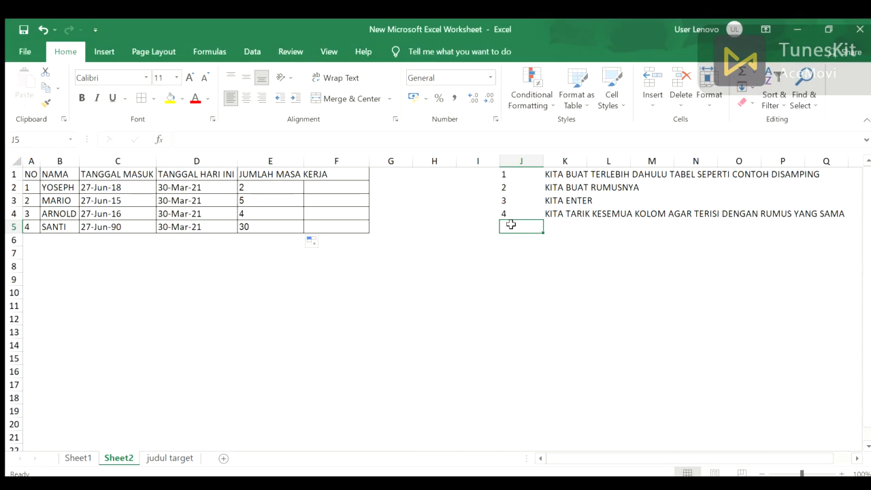
type("5")
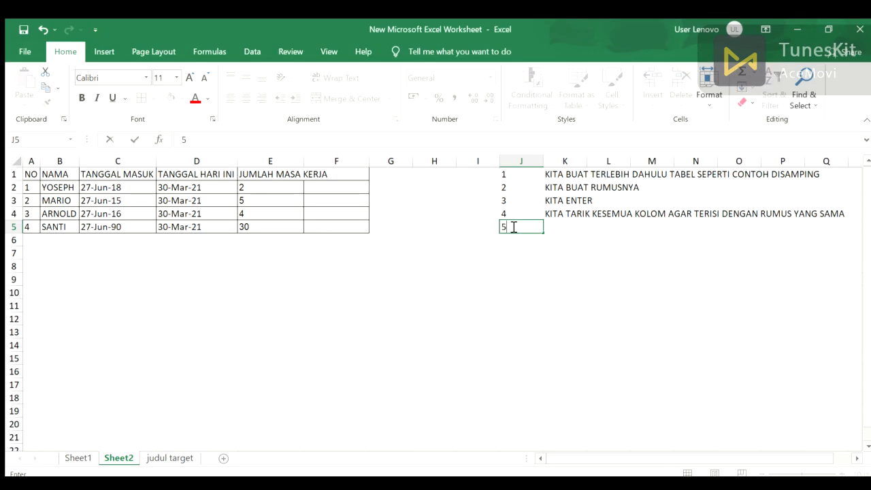
key("Tab")
type("KITA BUAT RUM")
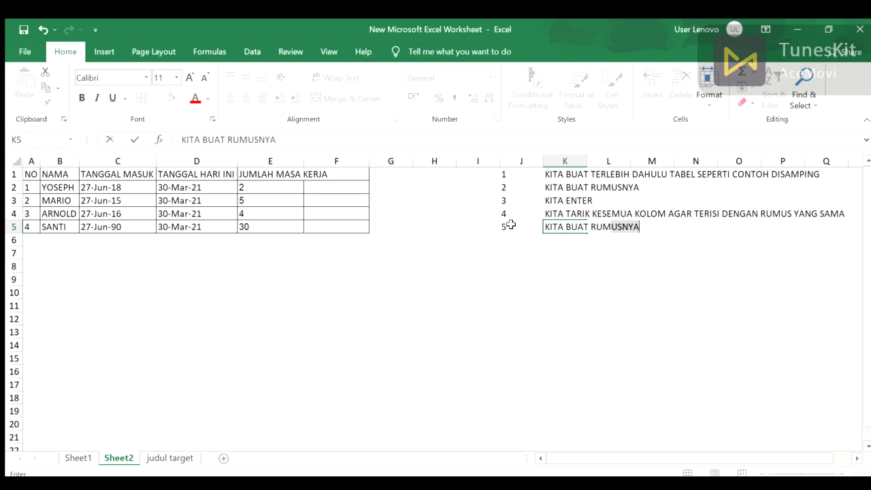
type("US YANG SAM")
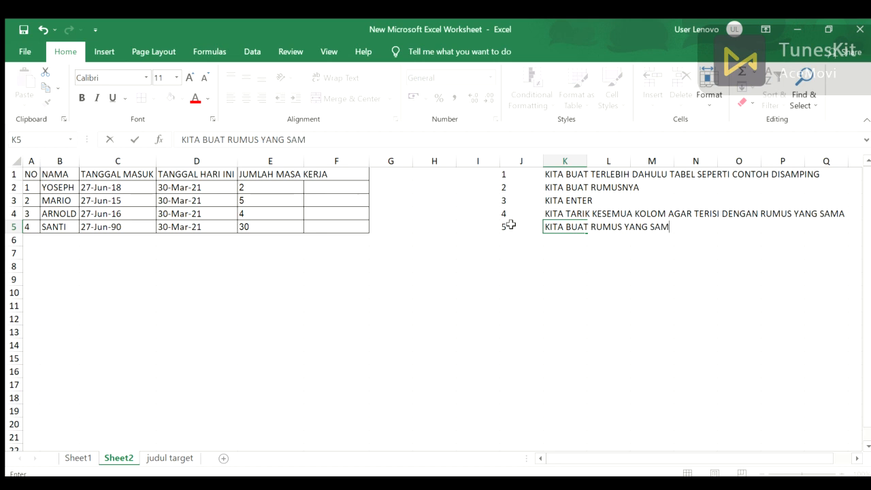
type("A DI KOLOM SEBE")
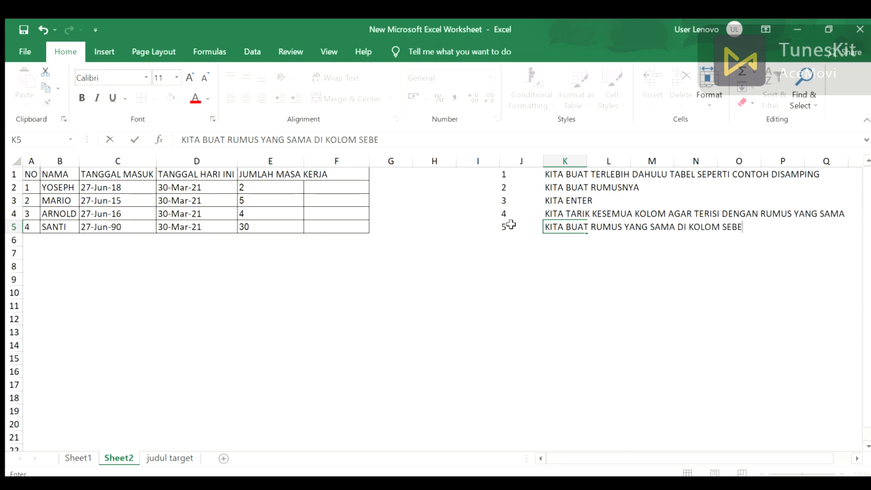
type("LAH DENGAN MENGGANTI SATU SIMBO")
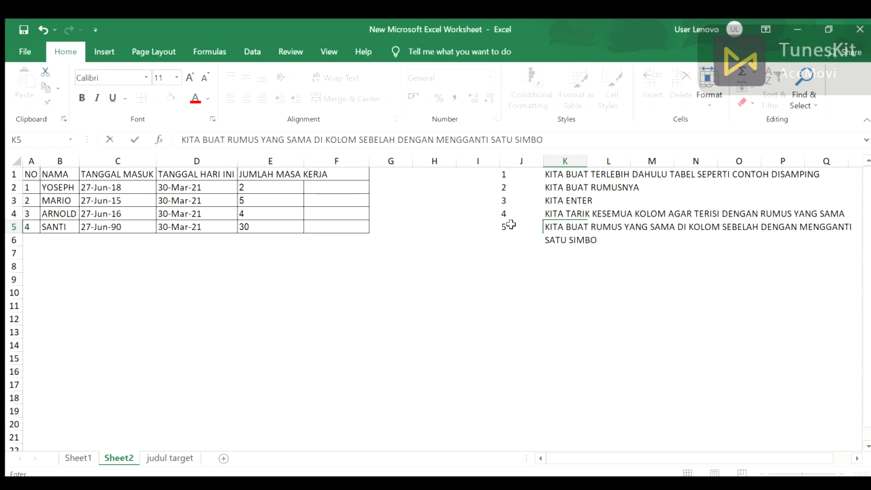
type("L Y MENEJADI")
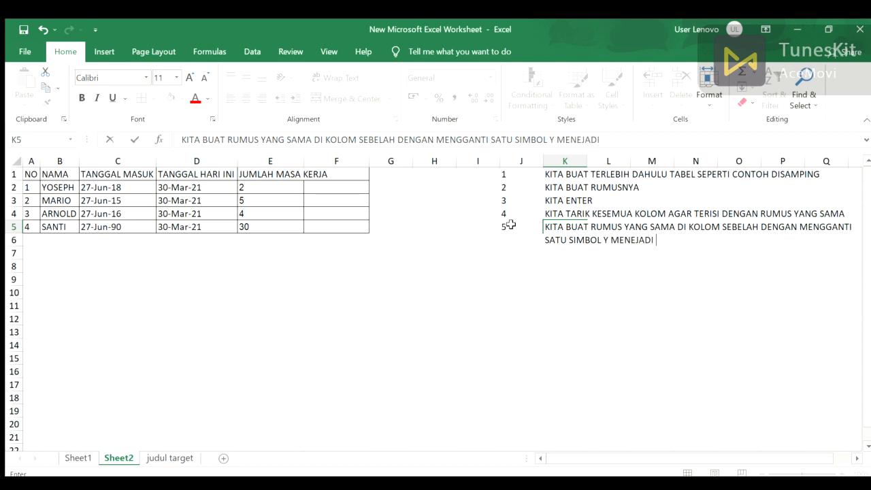
key("BackSpace")
key("BackSpace")
key("BackSpace")
key("BackSpace")
key("BackSpace")
type("JADI YM")
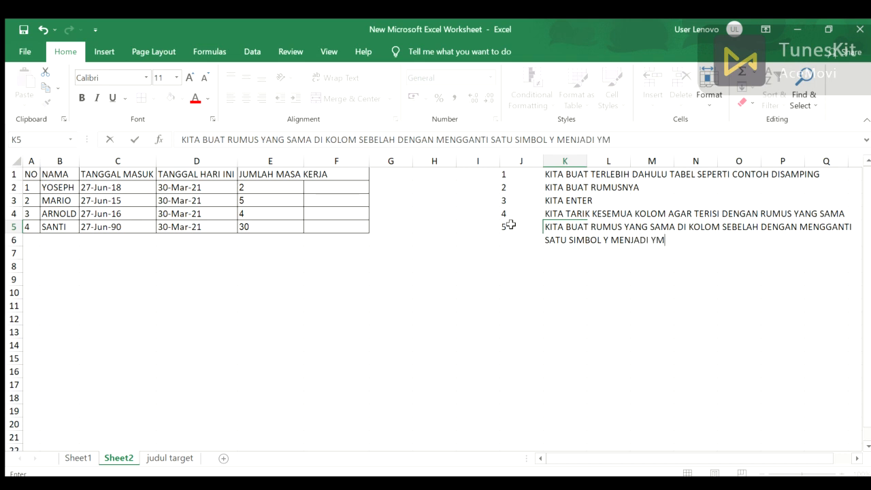
Step: Copy the text of the DATEDIF formula in E2 into F2, keeping its references to C2 and D2
left_click(273, 185)
key("ctrl+c")
left_click_drag(290, 143, 184, 141)
key("Escape")
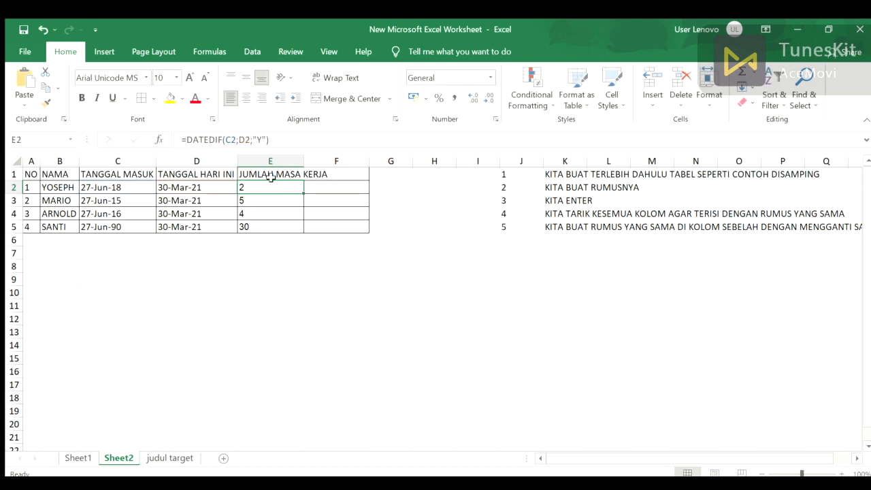
left_click(322, 184)
key("ctrl+v")
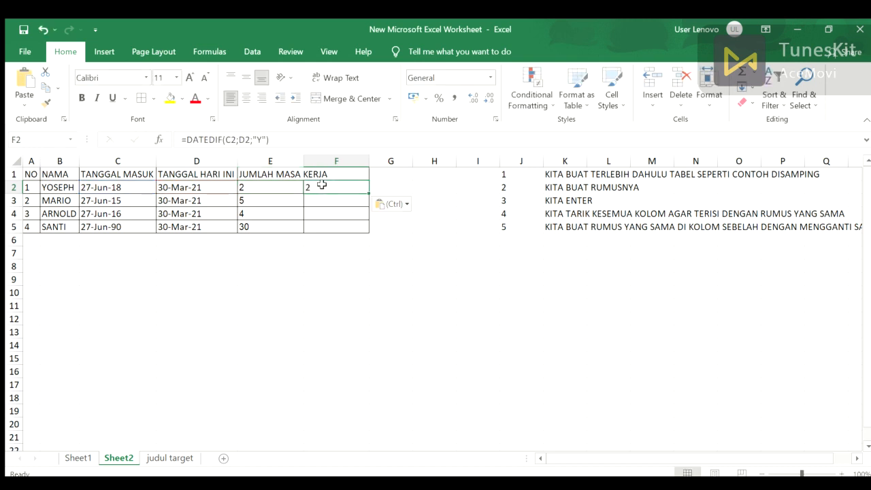
Step: Change the unit argument of the formula in F2 to "YM" to calculate the remaining months
left_click(267, 140)
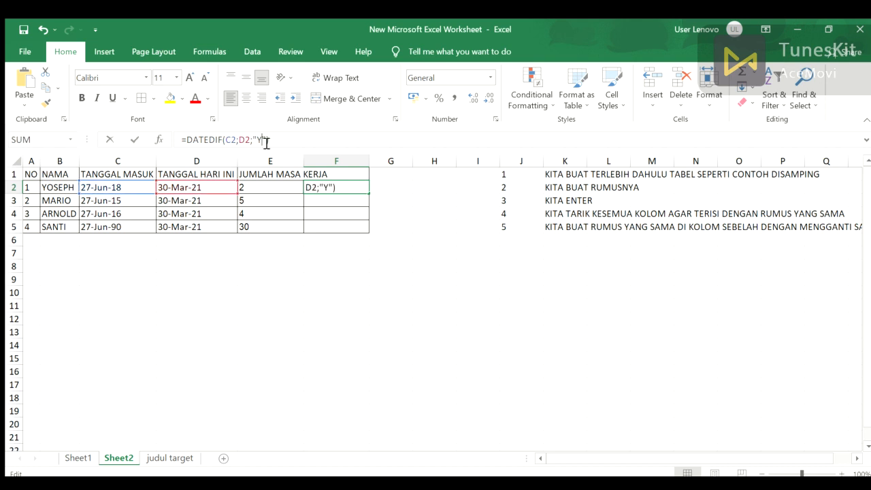
type("M")
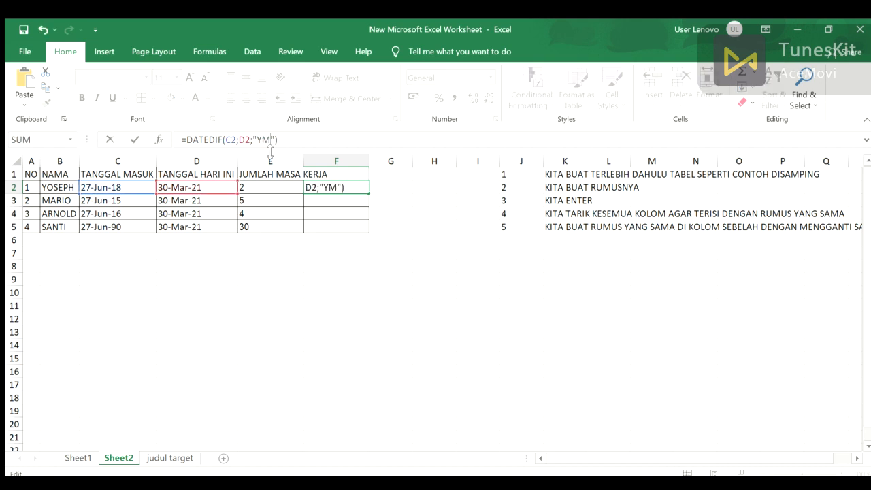
key("Return")
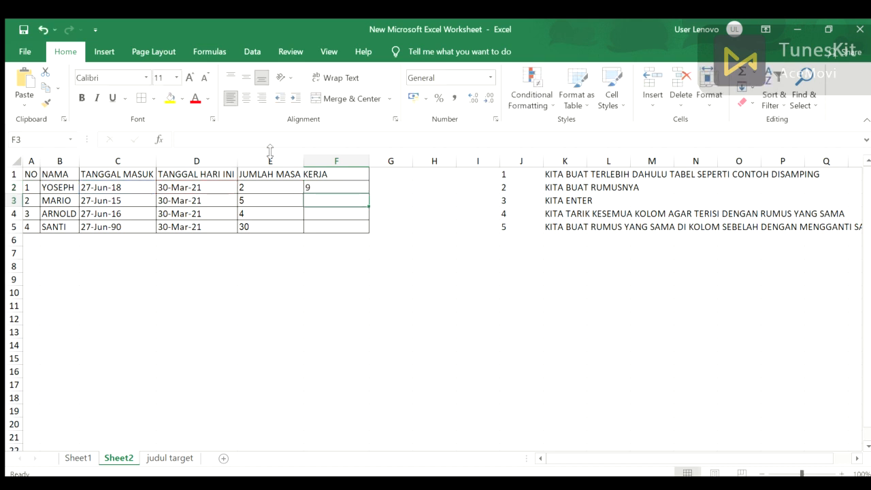
Step: Fill the "YM" DATEDIF formula from F2 down through F5 for the remaining employees
left_click(361, 184)
left_click_drag(369, 196, 371, 232)
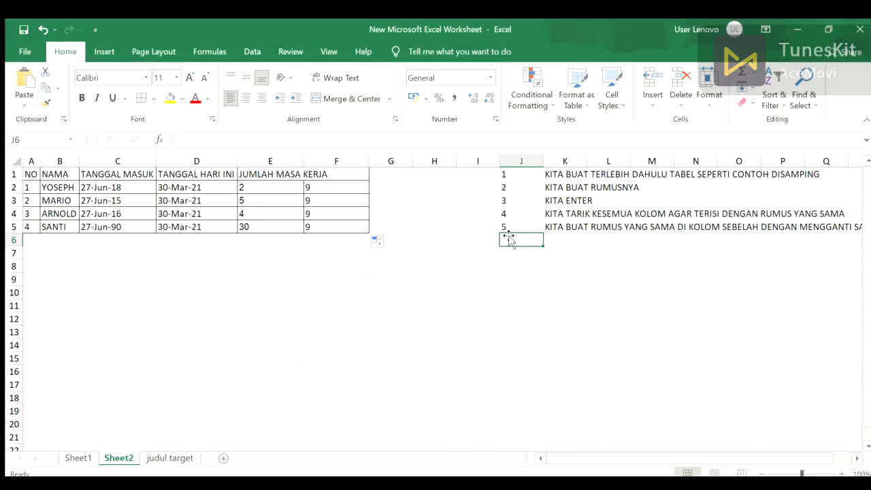
Step: Enter 6 in J6 and "KITA TAMBAHKAN RUMUS AGAR KELIHATAN TAHUN DAN BULANNYA" in K6
type("6")
key("Tab")
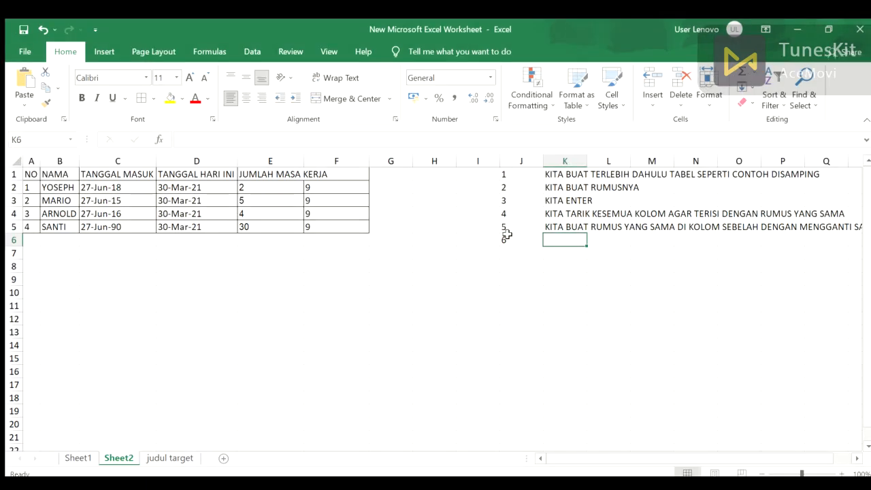
type("KITA TAMBAHKAN RUMUS")
type("AG")
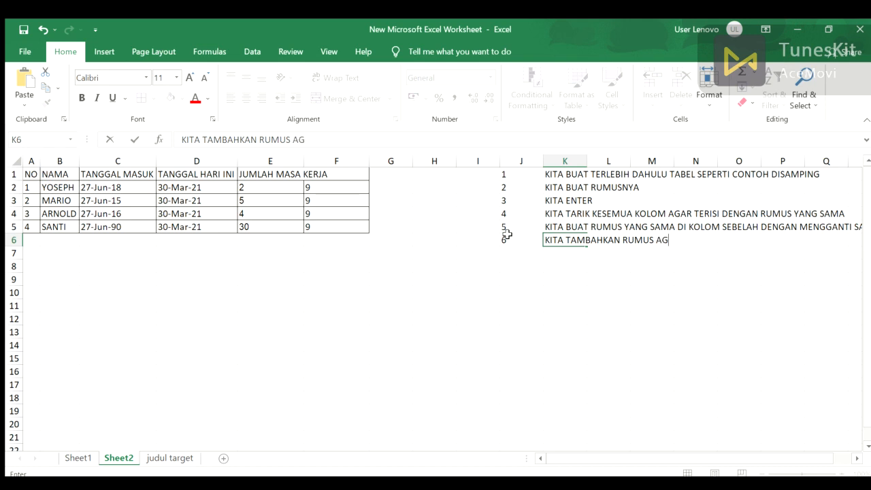
type("AR KELIHATAN ")
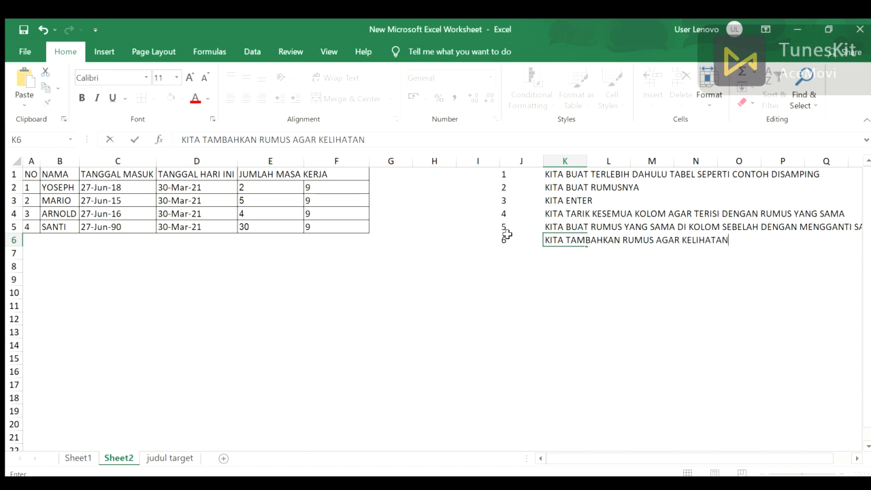
type("TAHUN DAN ")
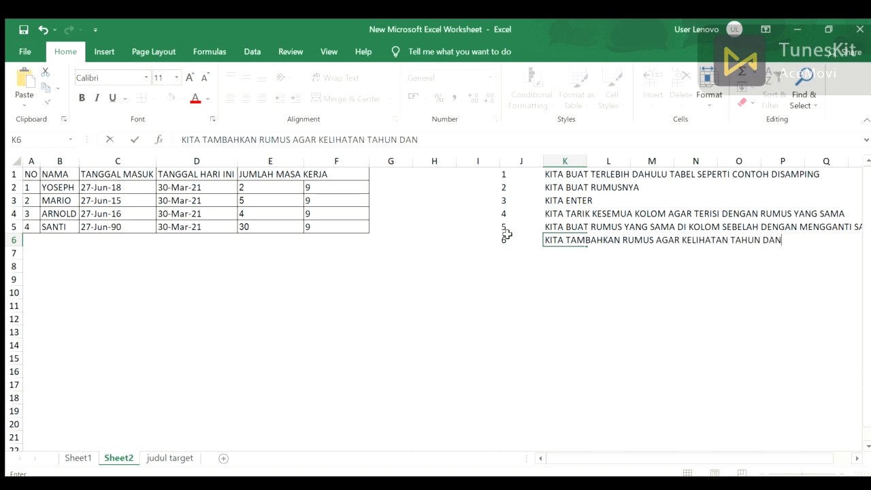
type("BULANNYA")
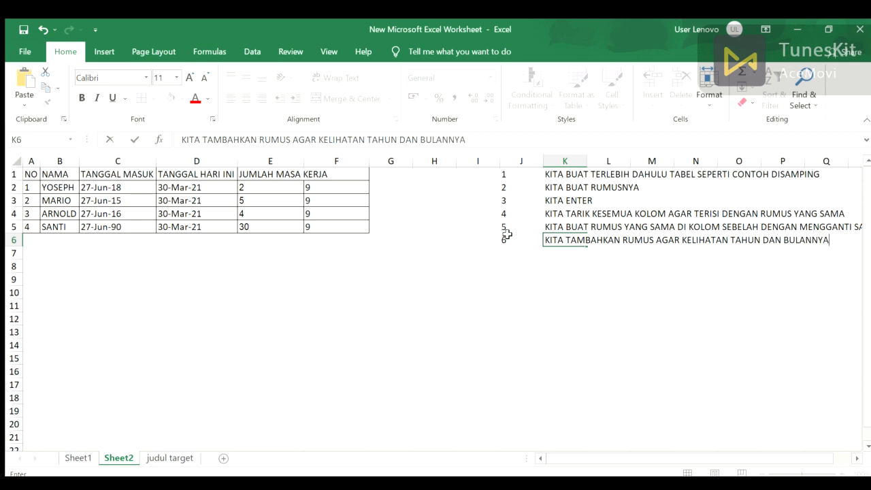
key("Return")
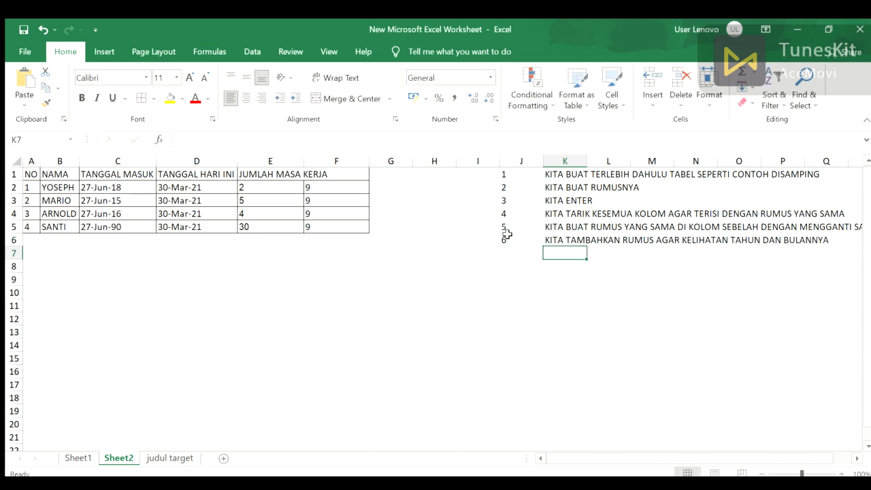
Step: Append &"TAHUN" to the DATEDIF formula in E2 and fill it down through E5
left_click(287, 187)
left_click(279, 140)
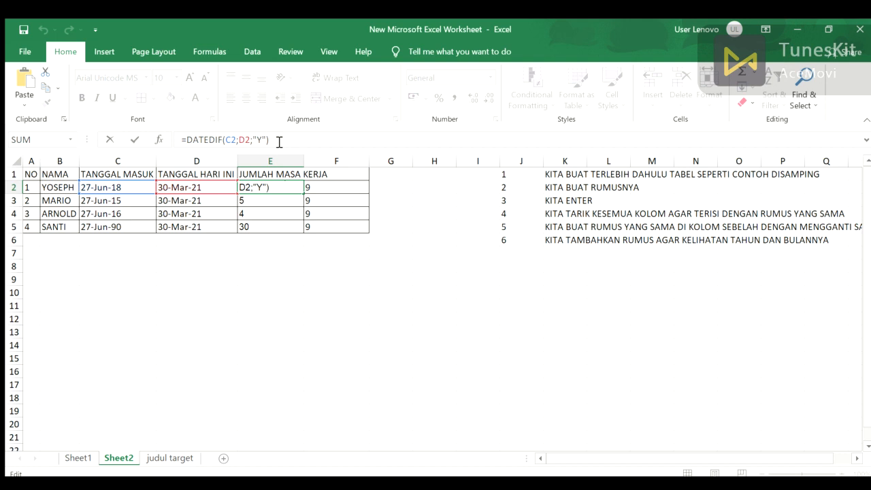
type("&\"TAHUN")
key("Return")
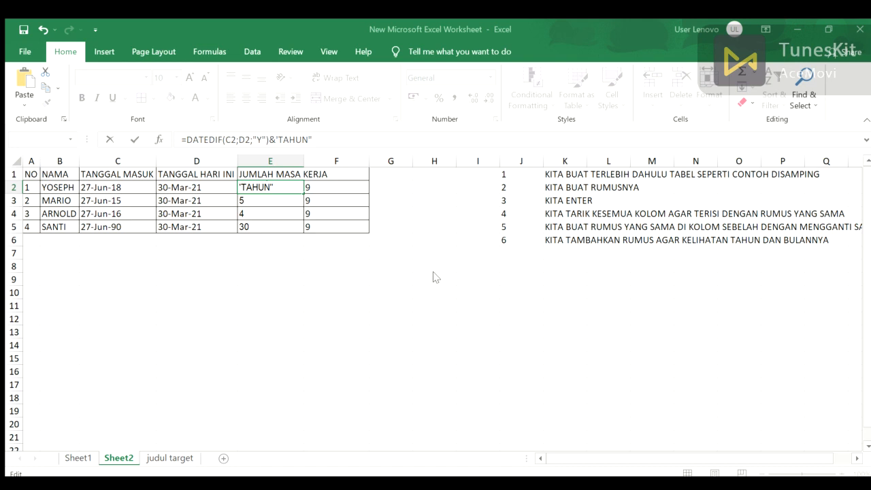
left_click(553, 213)
left_click(282, 141)
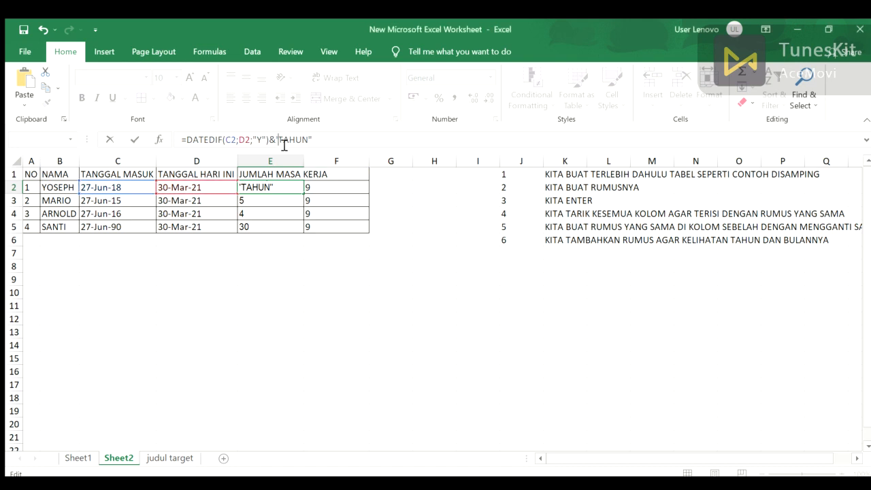
key("BackSpace")
type("\"")
key("ctrl+Return")
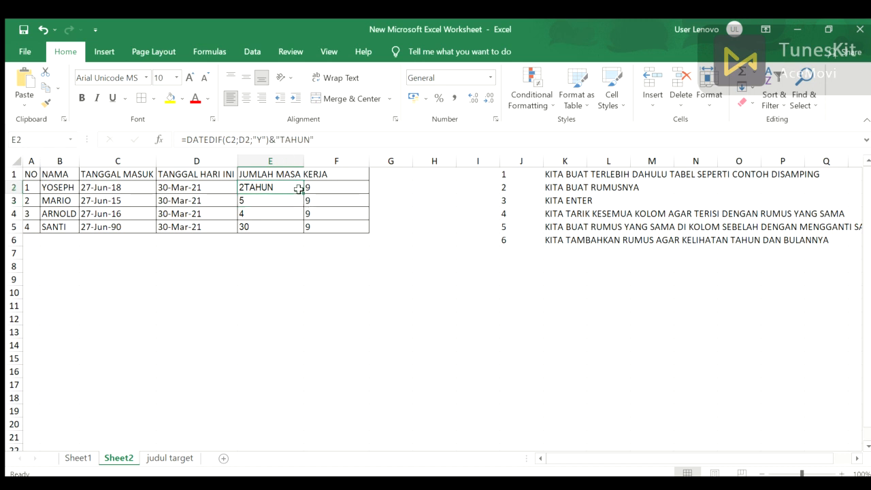
double_click(302, 194)
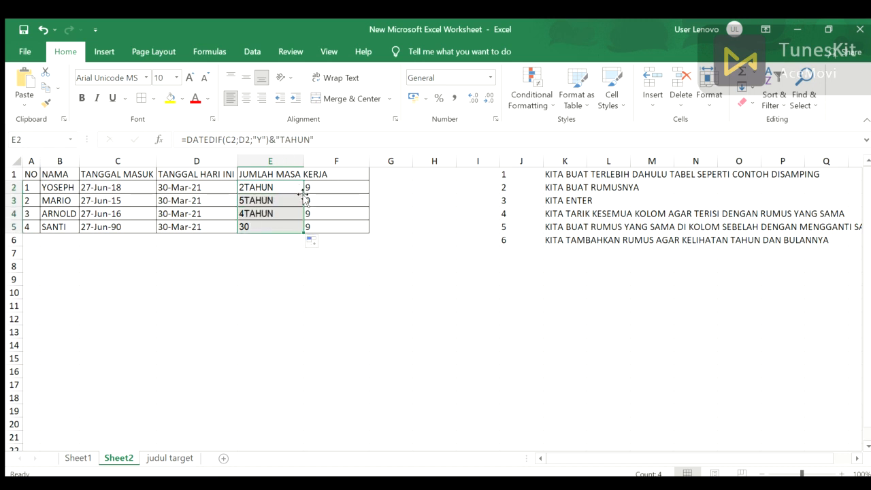
Step: Insert a space before TAHUN inside the quoted text of the E2 formula and refill it down through E5
left_click(279, 140)
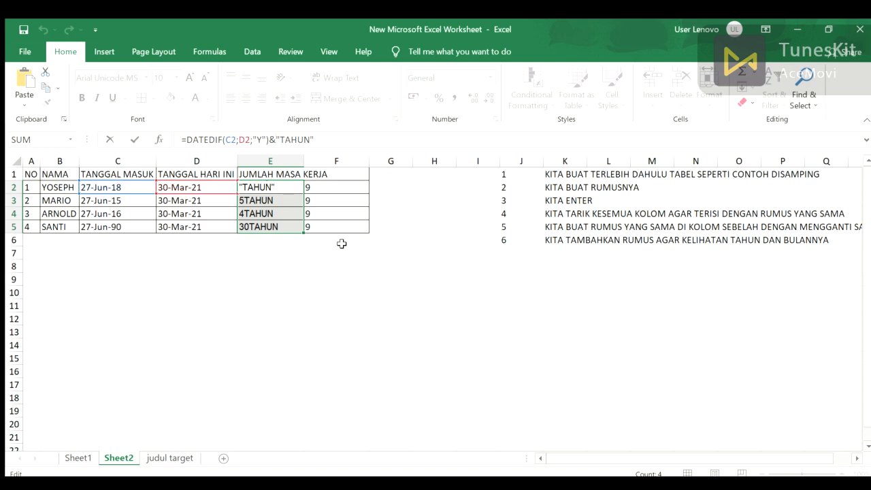
key("ctrl+Return")
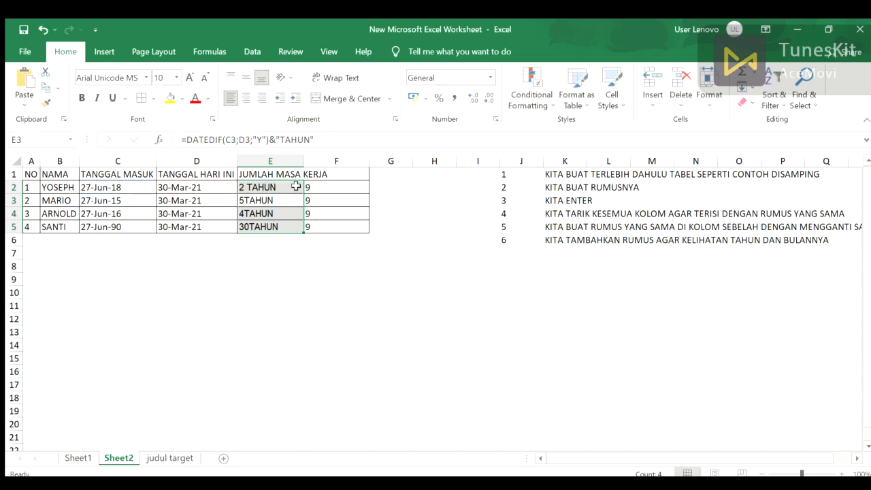
left_click(297, 188)
left_click_drag(304, 191, 305, 230)
left_click(298, 295)
Step: Append &" BULAN" to the DATEDIF formula in F2 and fill it down through F5
left_click(328, 191)
left_click(288, 139)
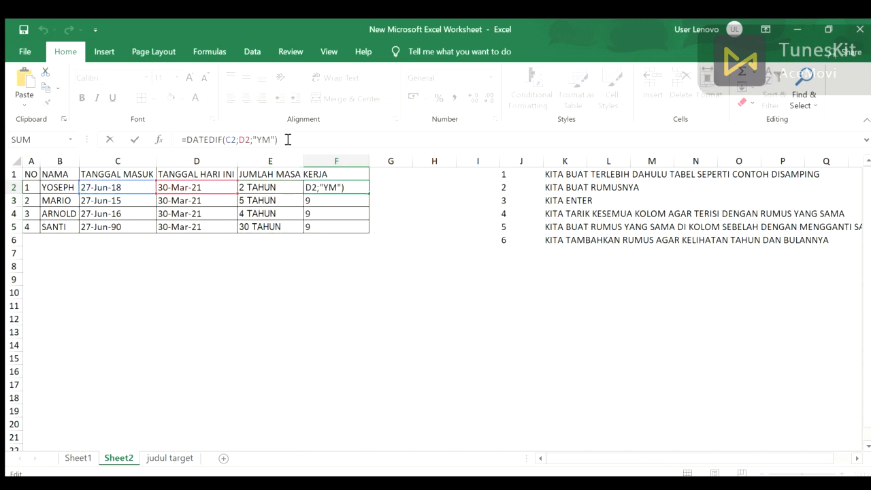
type("&")
type("\"BULAN\"")
key("Return")
left_click(310, 187)
double_click(372, 195)
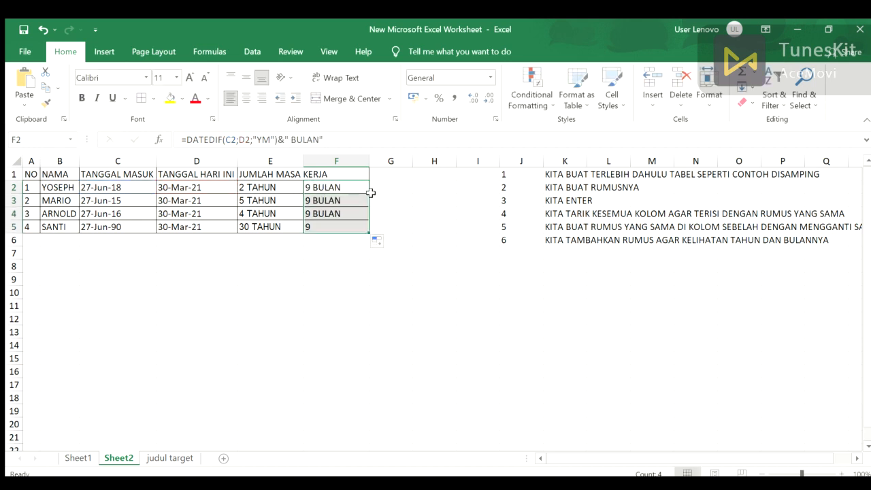
Step: Enter 7 in J7 and "SELESAI" in K7 as the closing instruction
left_click(510, 248)
type("7")
key("Tab")
type("SELESAI")
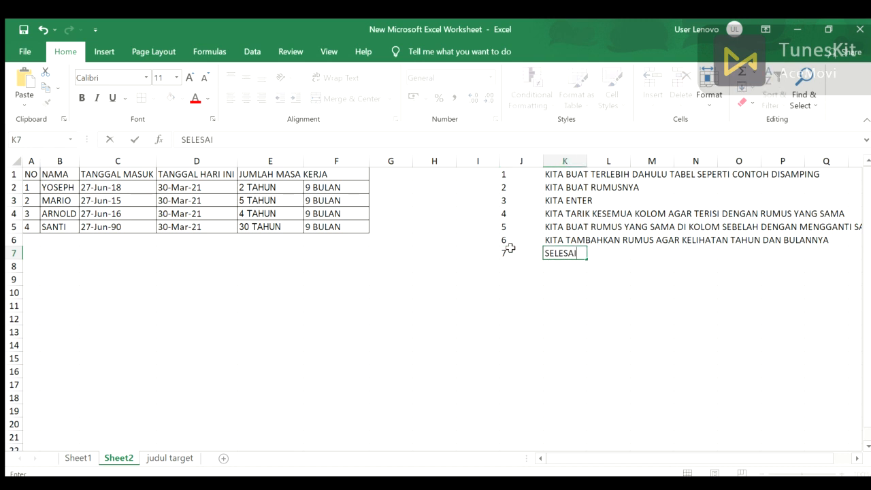